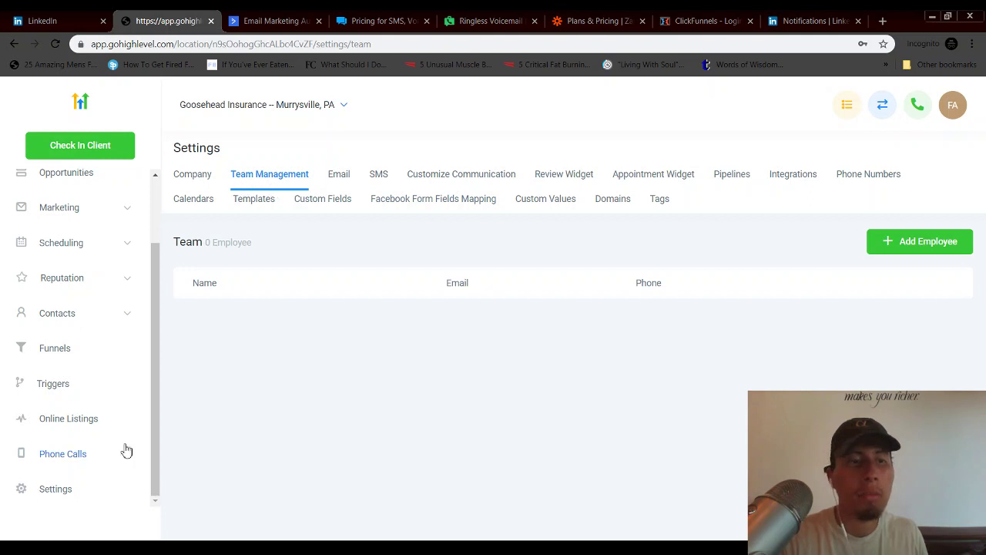
- Go to the sub-account's Settings and bring up the Team Management page
{"action": "left_click", "coordinate": [71, 493]}
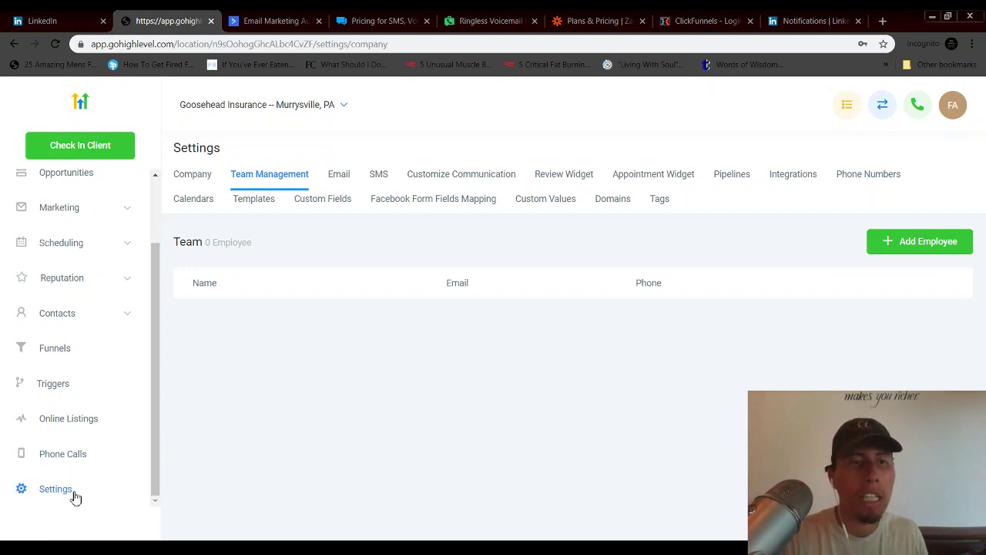
{"action": "left_click", "coordinate": [273, 178]}
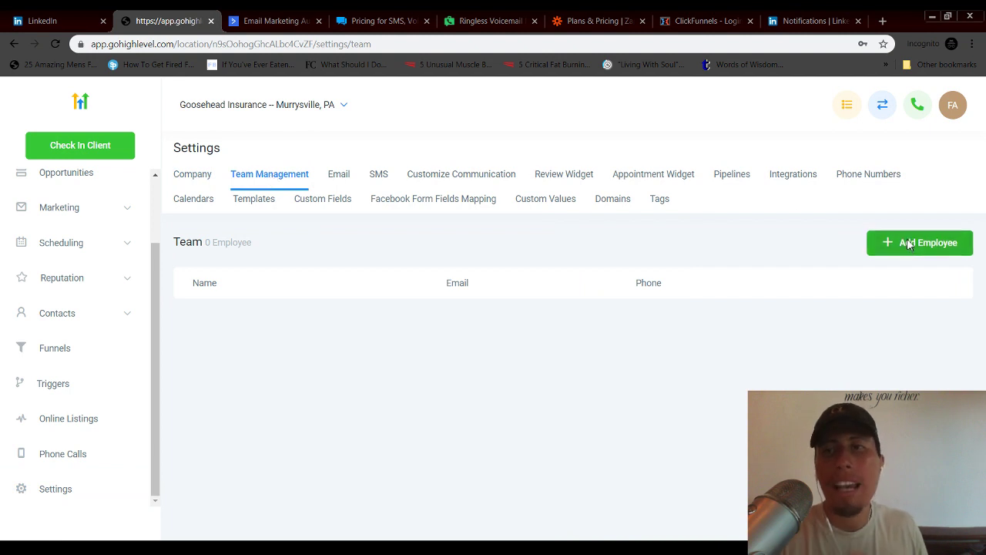
- Start a new employee and enter the employee's first and last name
{"action": "left_click", "coordinate": [907, 241]}
{"action": "left_click", "coordinate": [349, 314]}
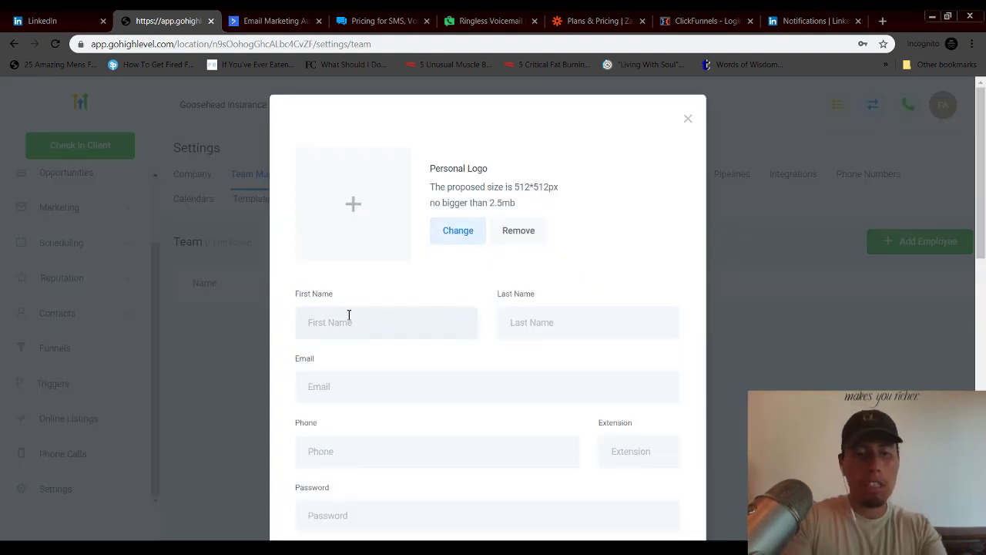
{"action": "key", "text": "Tab"}
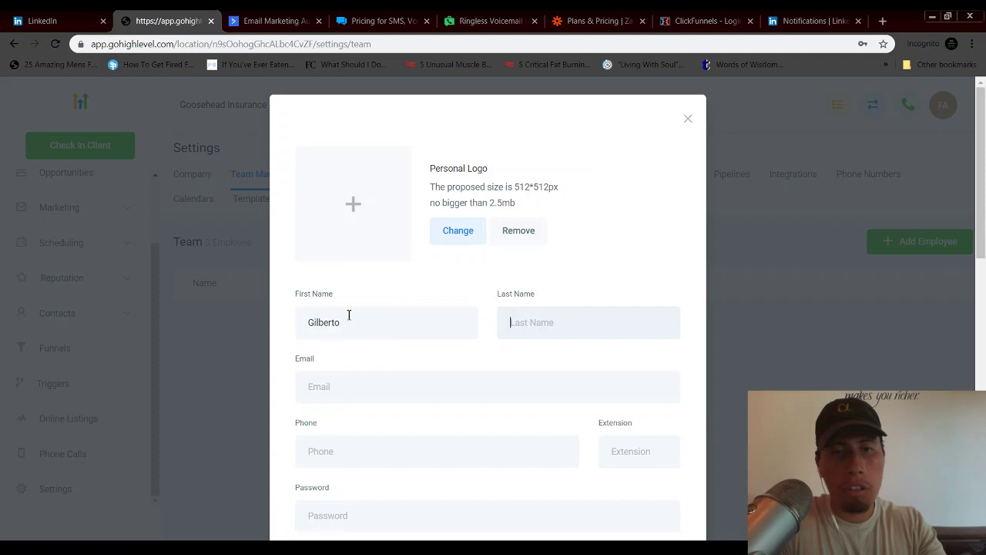
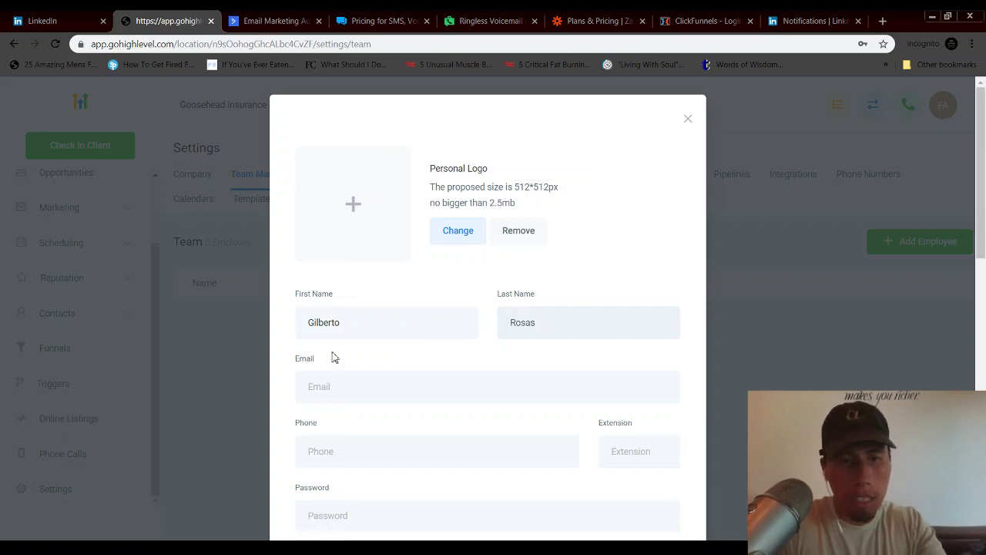
- Fill in the employee's e-mail address and phone number
{"action": "left_click", "coordinate": [349, 397]}
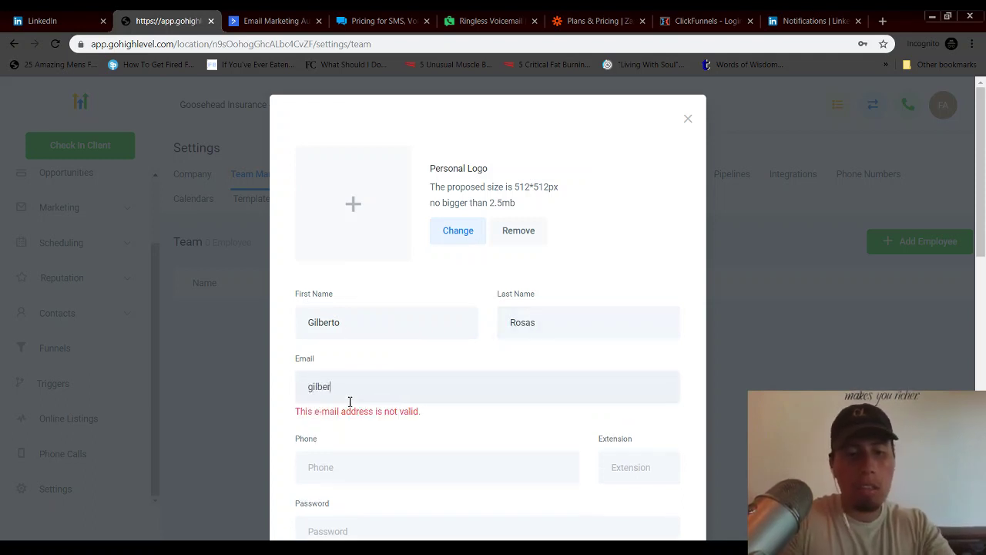
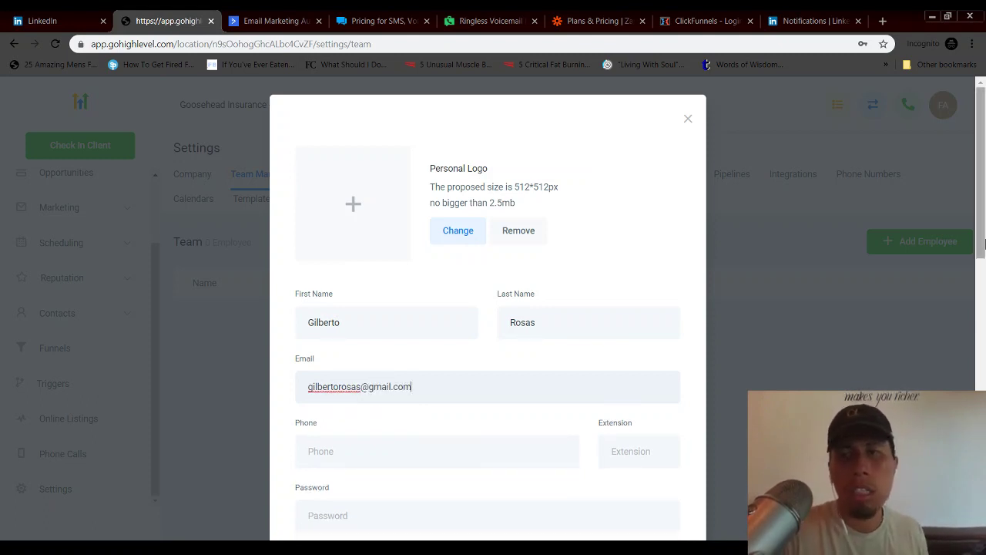
{"action": "scroll", "coordinate": [488, 444], "scroll_direction": "down", "scroll_amount": 2}
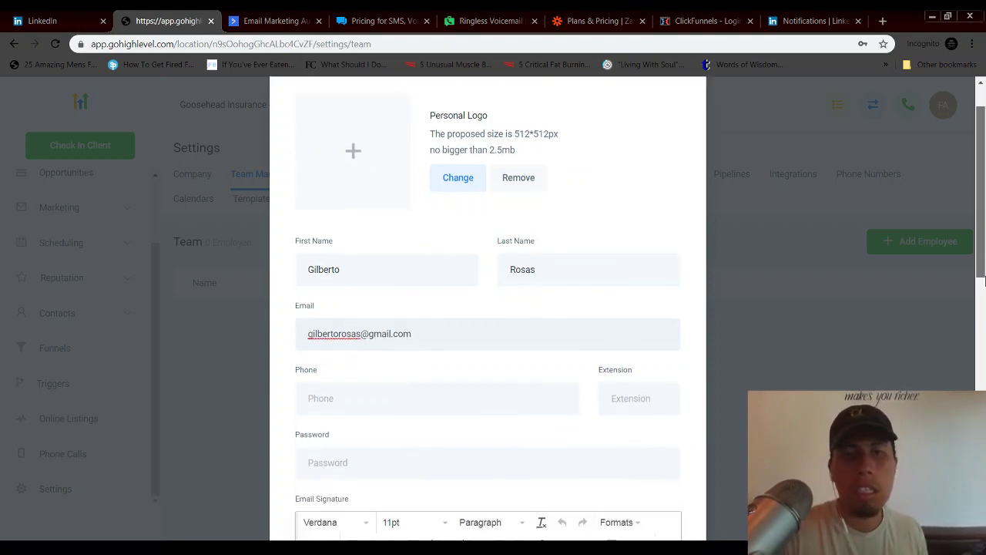
{"action": "left_click", "coordinate": [337, 353]}
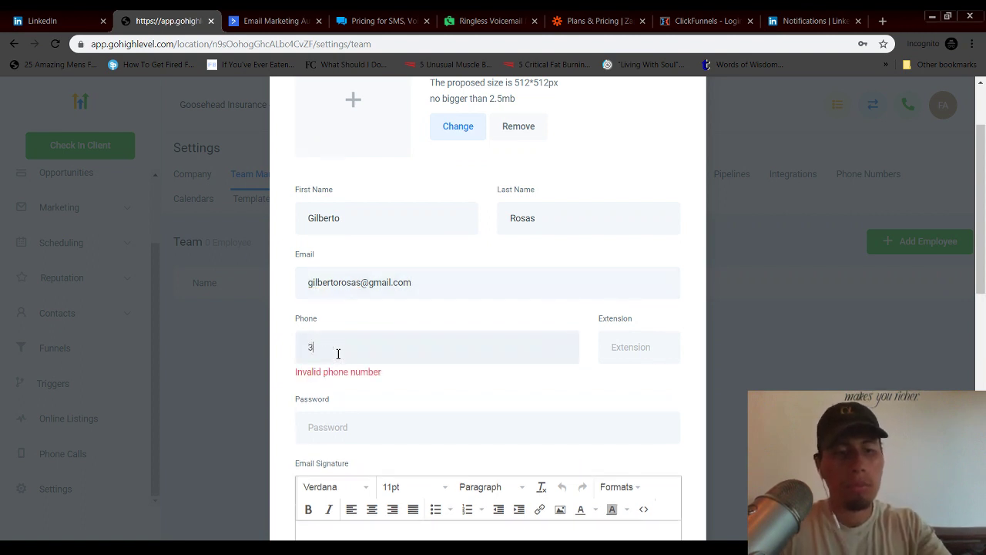
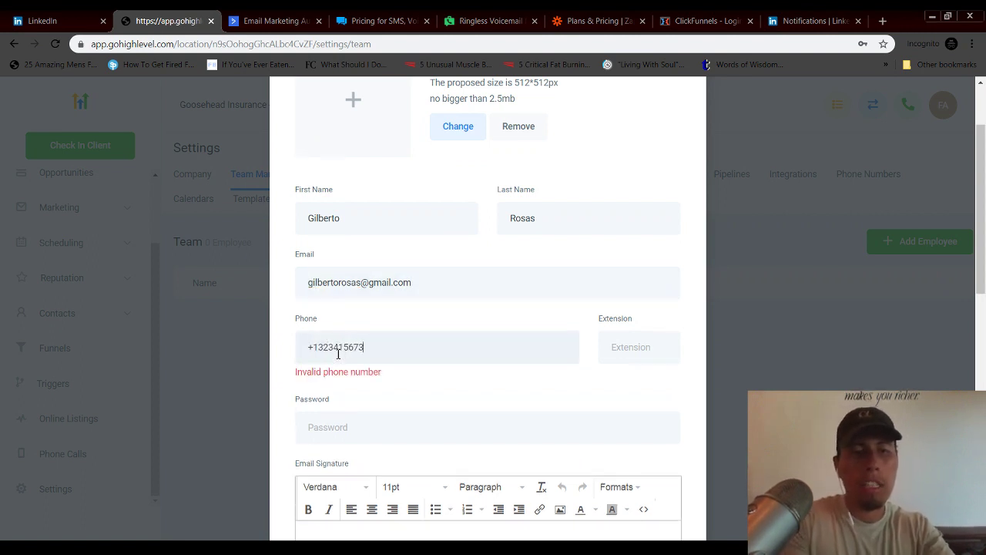
- Keep the employee's role as User and attempt to save the form
{"action": "scroll", "coordinate": [867, 367], "scroll_direction": "down", "scroll_amount": 2}
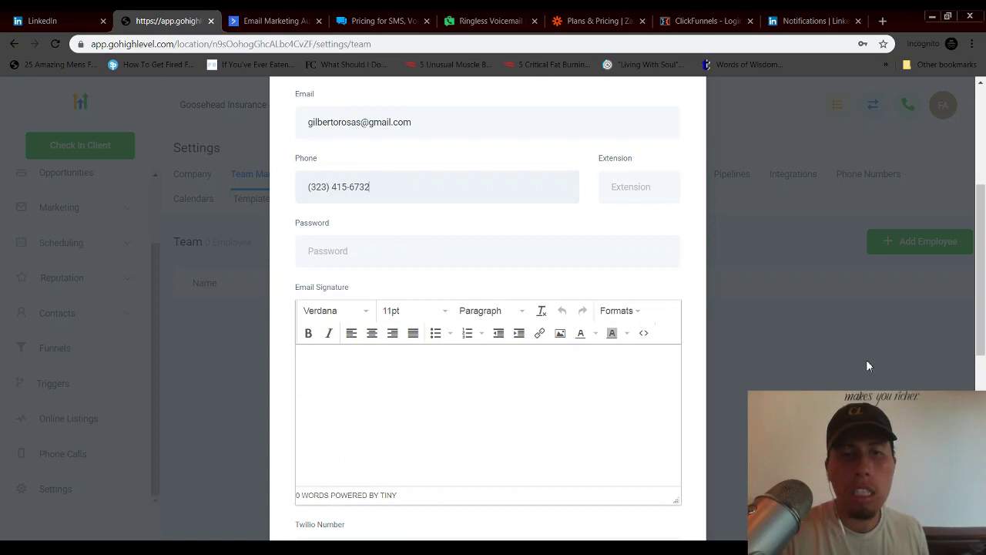
{"action": "scroll", "coordinate": [960, 359], "scroll_direction": "down", "scroll_amount": 2}
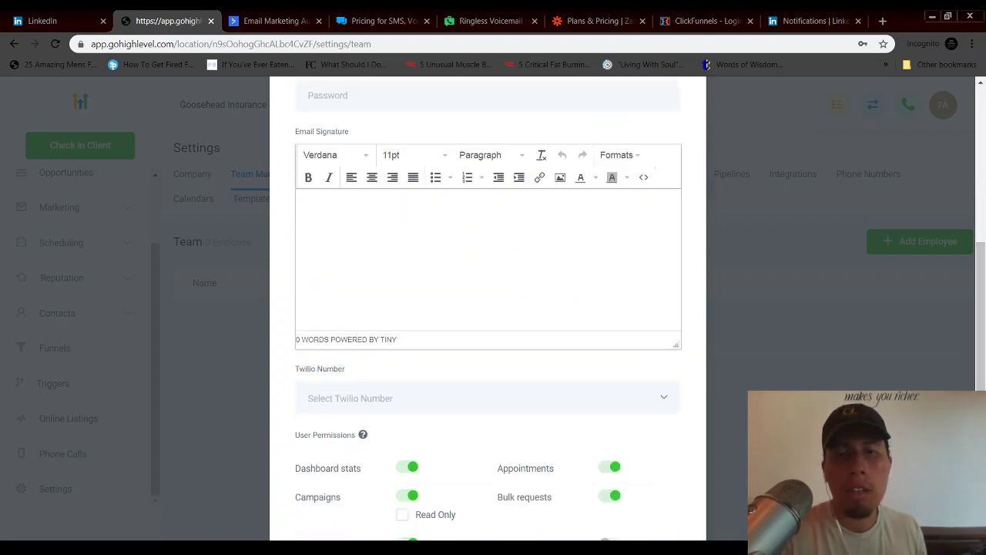
{"action": "scroll", "coordinate": [506, 337], "scroll_direction": "down", "scroll_amount": 4}
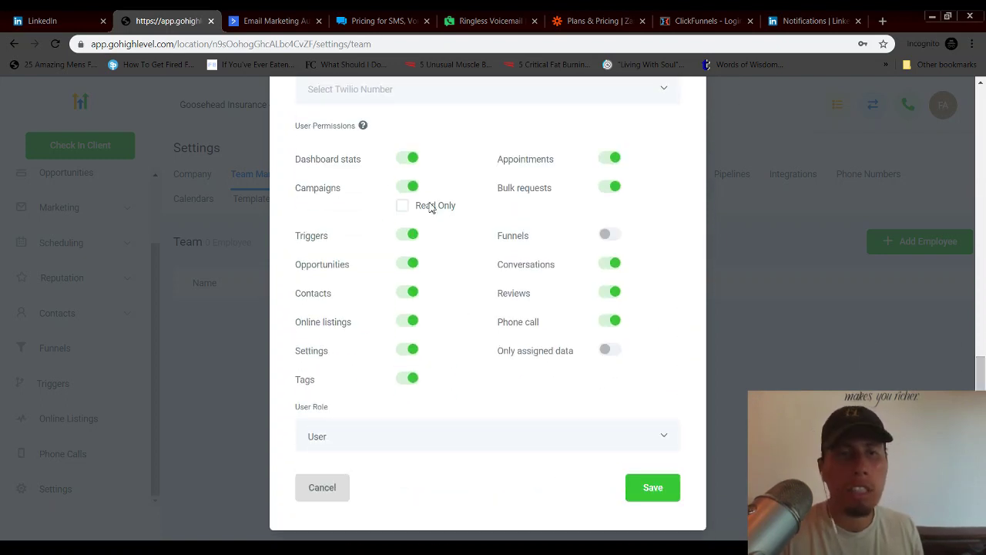
{"action": "left_click", "coordinate": [649, 489]}
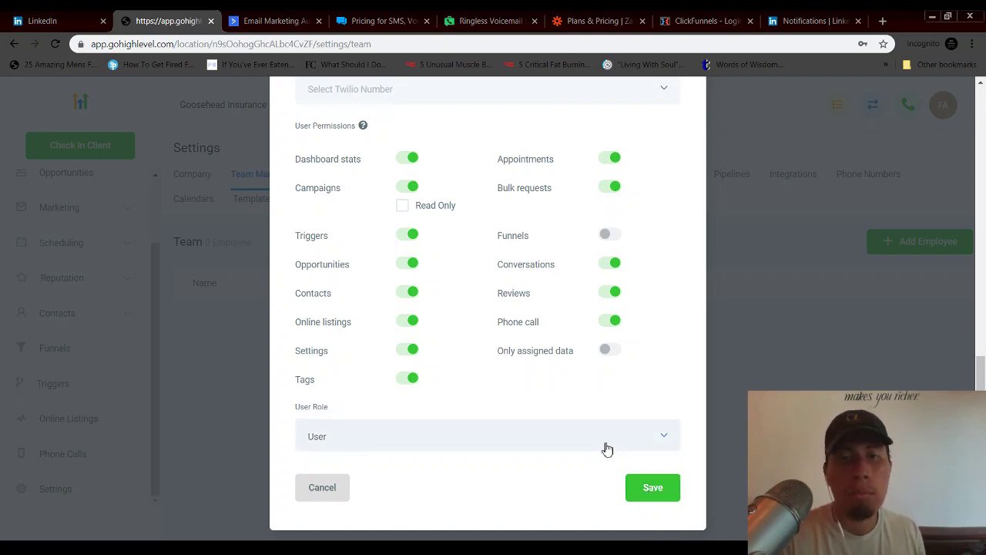
{"action": "left_click", "coordinate": [353, 449]}
{"action": "left_click", "coordinate": [356, 454]}
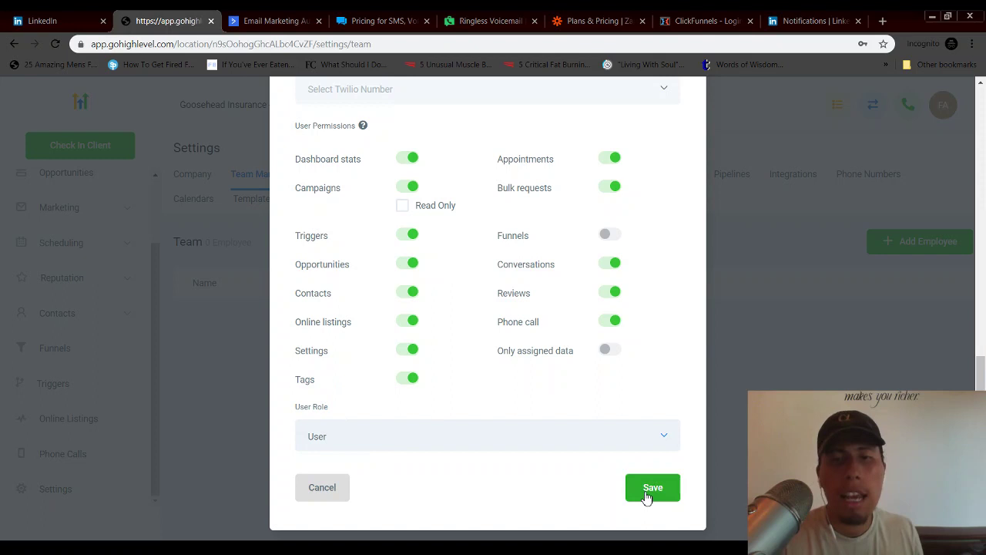
{"action": "left_click", "coordinate": [647, 496]}
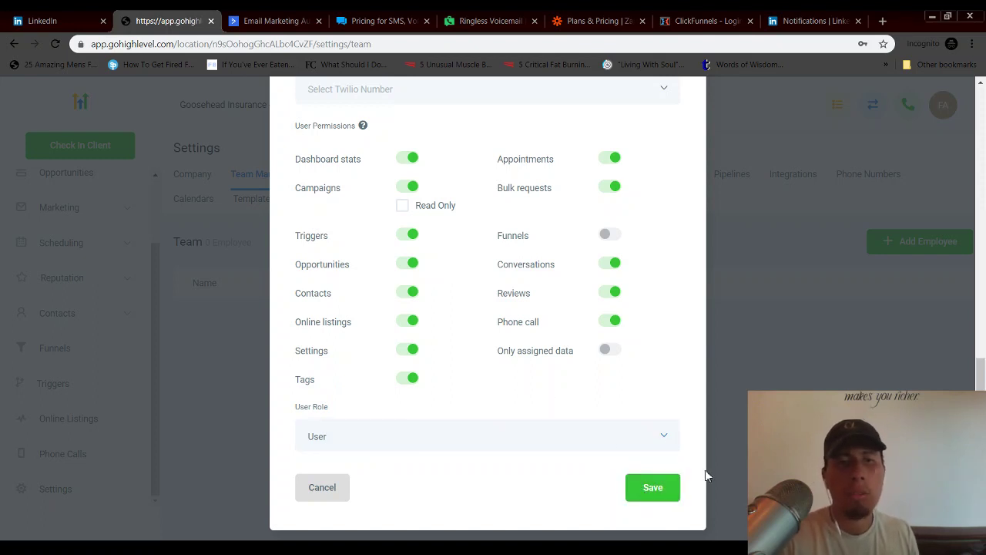
- Give the employee a login password of at least 6 characters and save
{"action": "scroll", "coordinate": [703, 384], "scroll_direction": "up", "scroll_amount": 10}
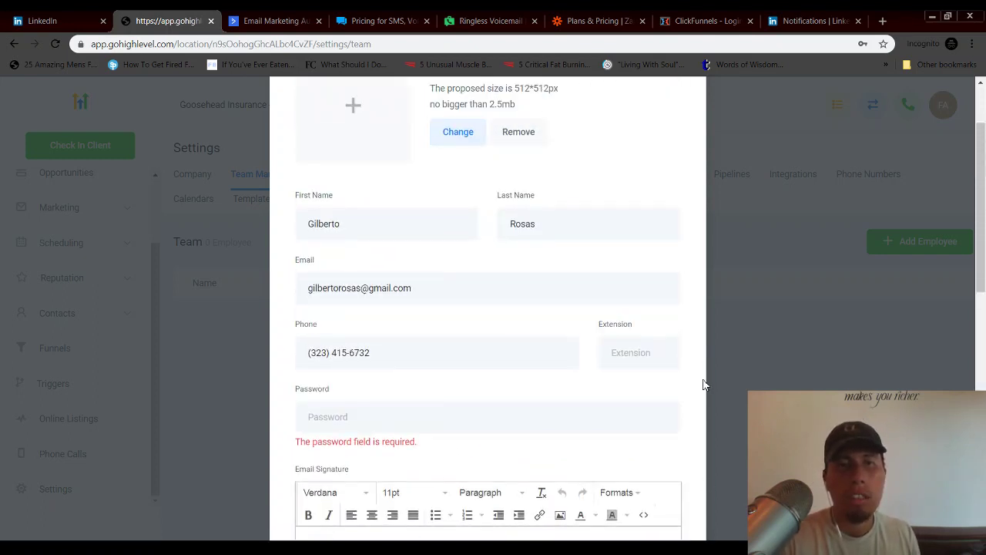
{"action": "scroll", "coordinate": [704, 384], "scroll_direction": "down", "scroll_amount": 2}
{"action": "scroll", "coordinate": [703, 383], "scroll_direction": "down", "scroll_amount": 2}
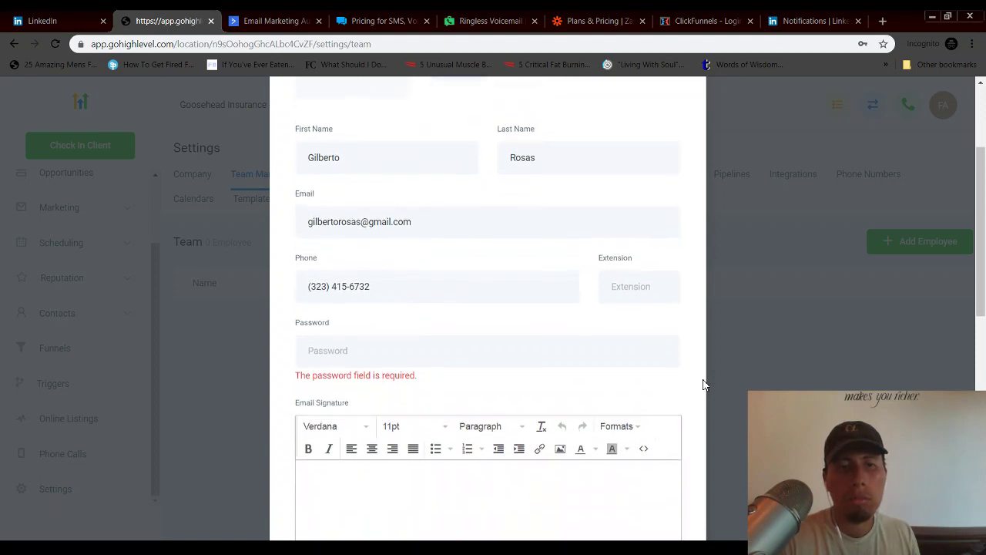
{"action": "left_click", "coordinate": [347, 346]}
{"action": "type", "text": "****"}
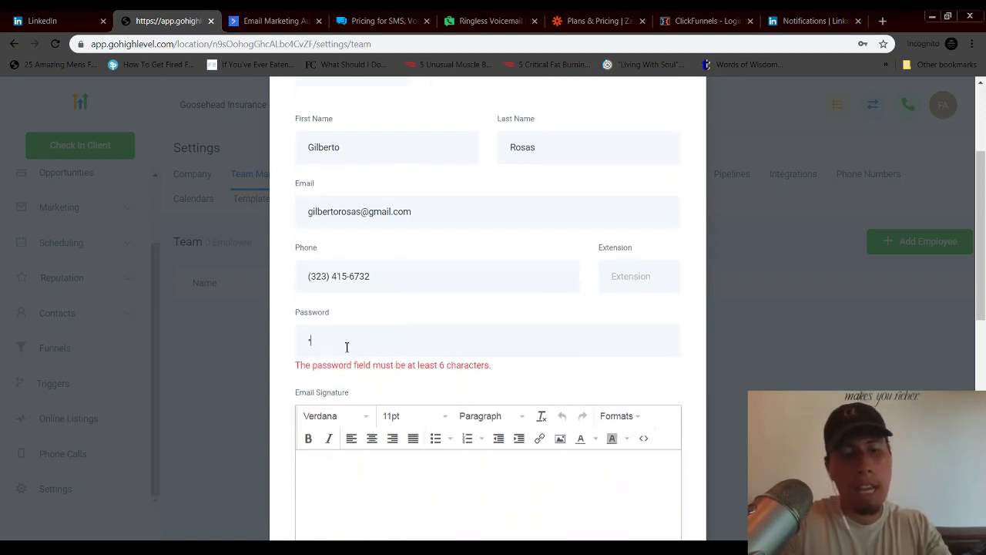
{"action": "type", "text": "***"}
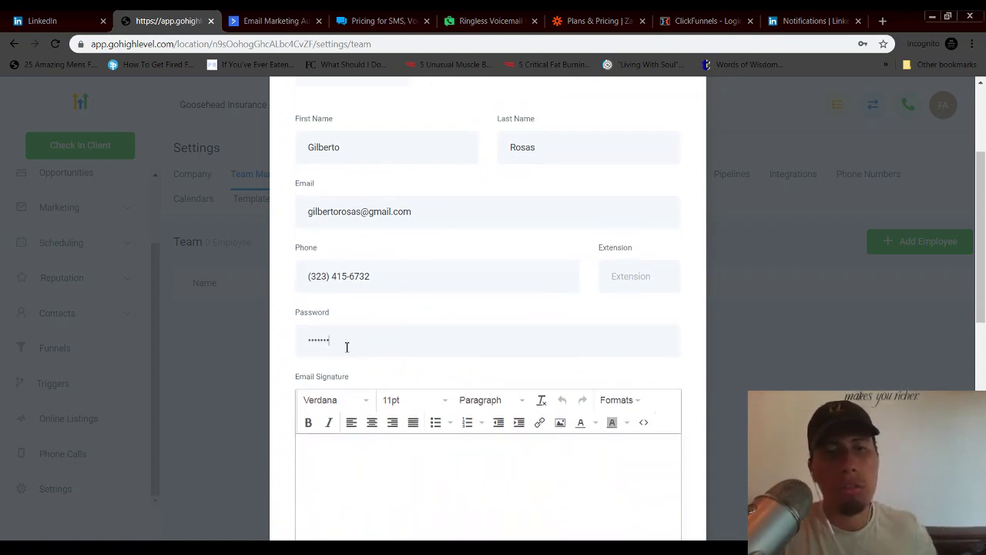
{"action": "scroll", "coordinate": [583, 452], "scroll_direction": "down", "scroll_amount": 4}
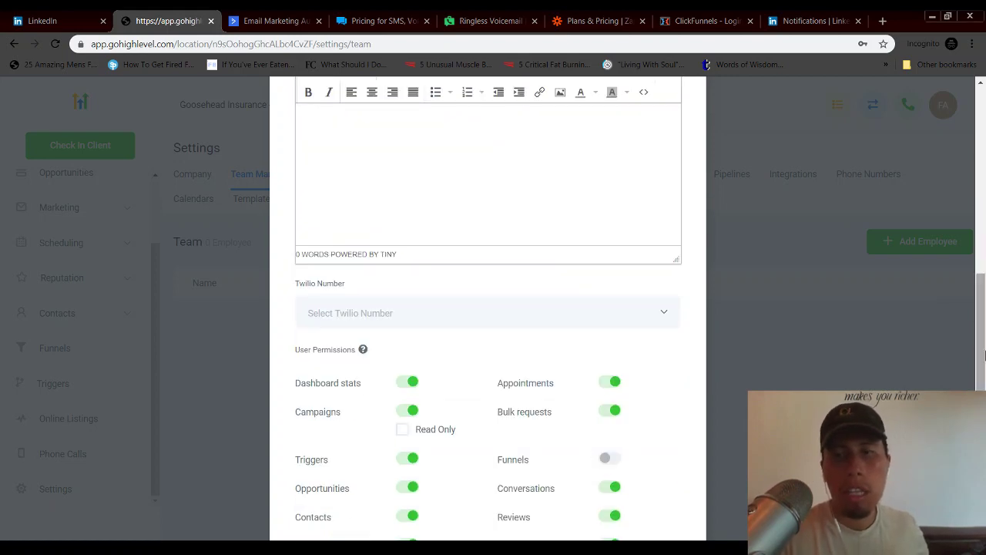
{"action": "scroll", "coordinate": [583, 451], "scroll_direction": "down", "scroll_amount": 3}
{"action": "left_click", "coordinate": [654, 470]}
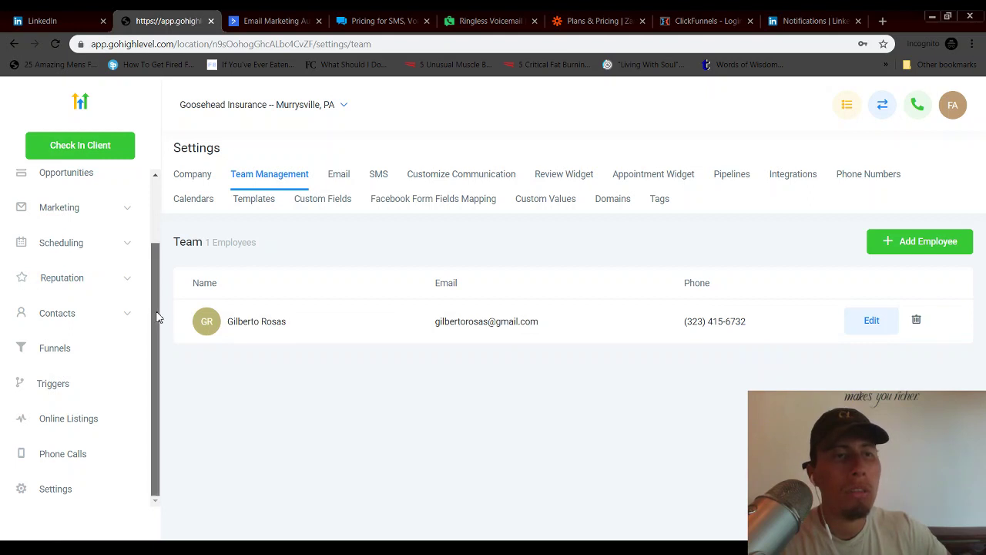
- Scroll up the Team list to review the newly added employee row
{"action": "scroll", "coordinate": [159, 315], "scroll_direction": "up", "scroll_amount": 2}
- Switch to the Opportunities pipeline and scroll through the 279 Lead In cards
{"action": "left_click", "coordinate": [84, 269]}
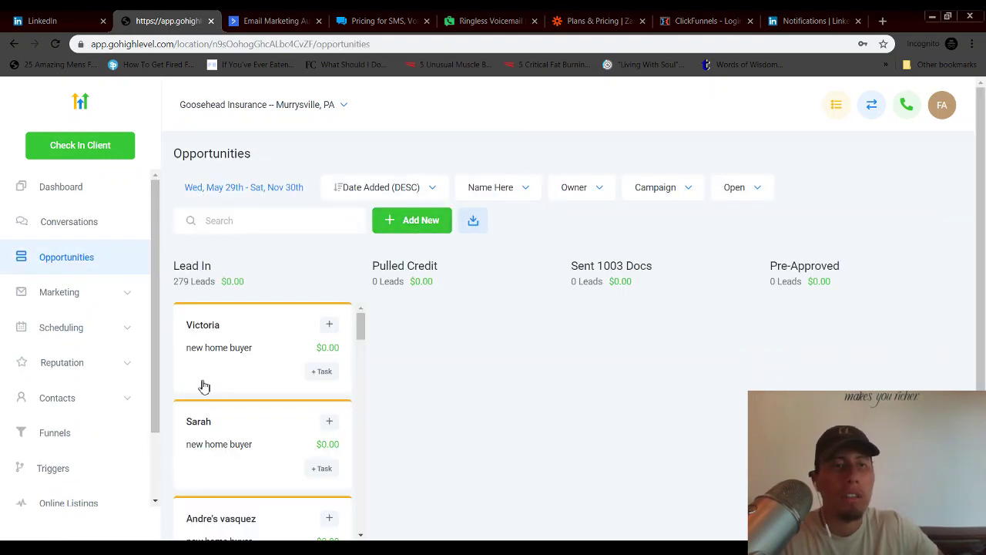
{"action": "scroll", "coordinate": [159, 370], "scroll_direction": "down", "scroll_amount": 2}
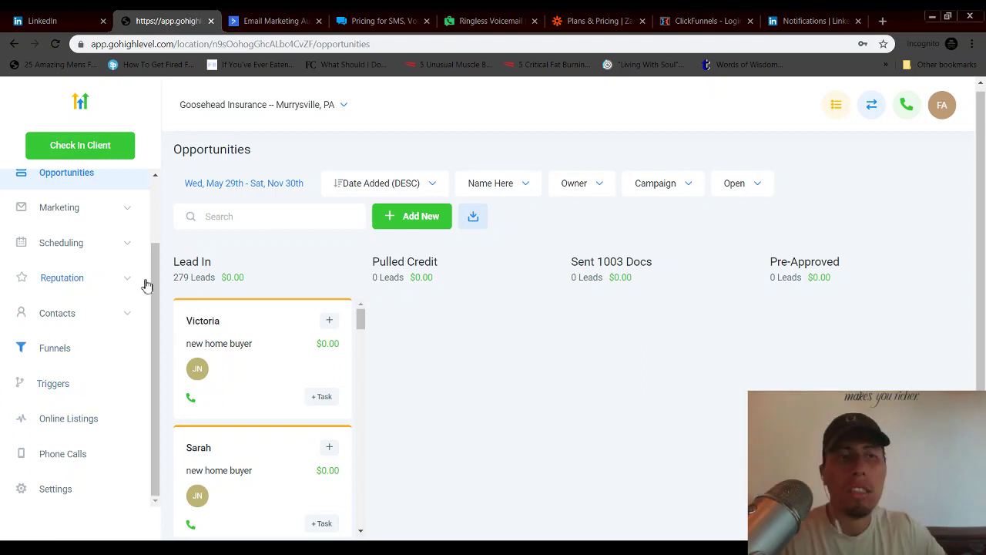
- Return to Settings > Team Management to confirm the single listed employee
{"action": "left_click", "coordinate": [61, 493]}
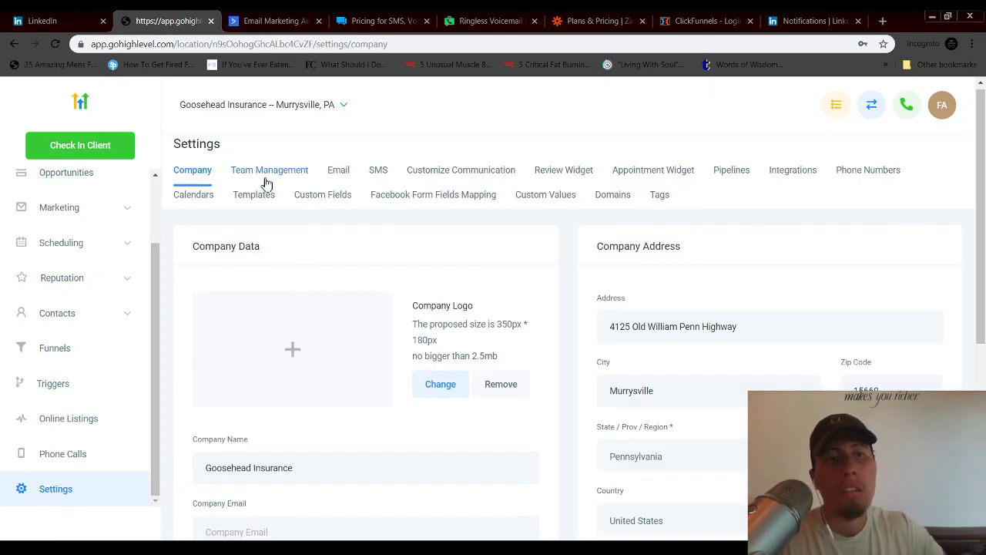
{"action": "left_click", "coordinate": [265, 174]}
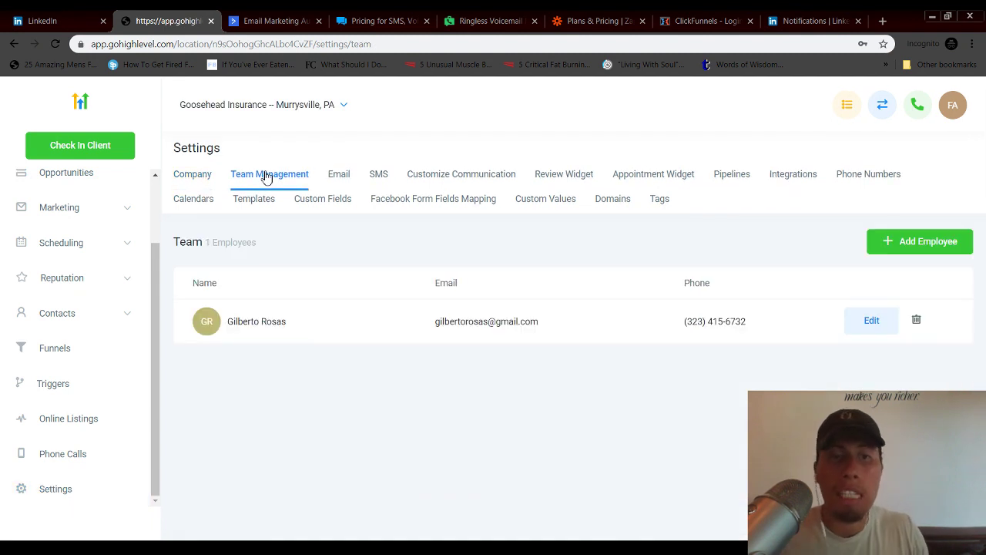